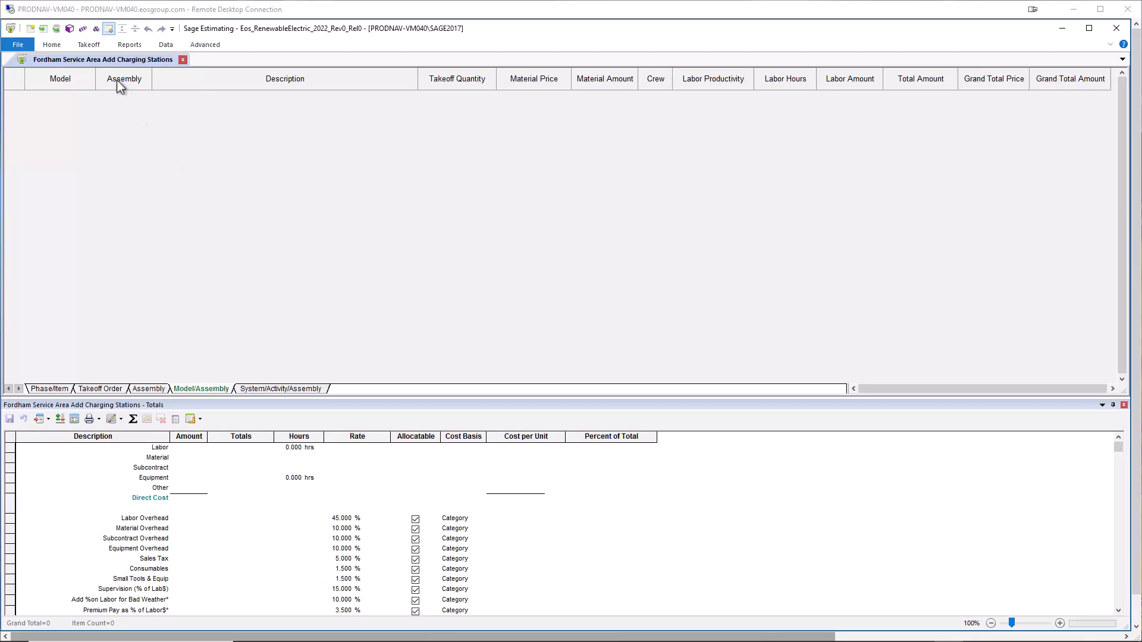
# - Start a model takeoff interview for the Electric Vehicle Charging Stations - Fast Charge Level 3 - 480 V model under MISC SITE ELECTRICAL - EV CHARGERS
pyautogui.click(89, 45)
pyautogui.click(73, 69)
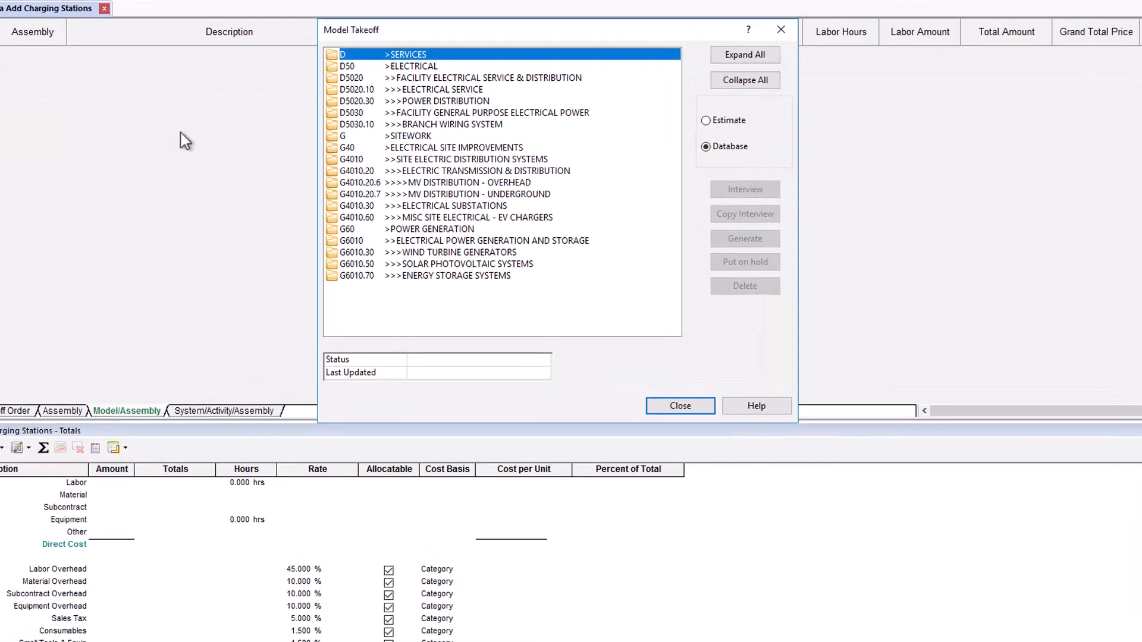
pyautogui.doubleClick(346, 219)
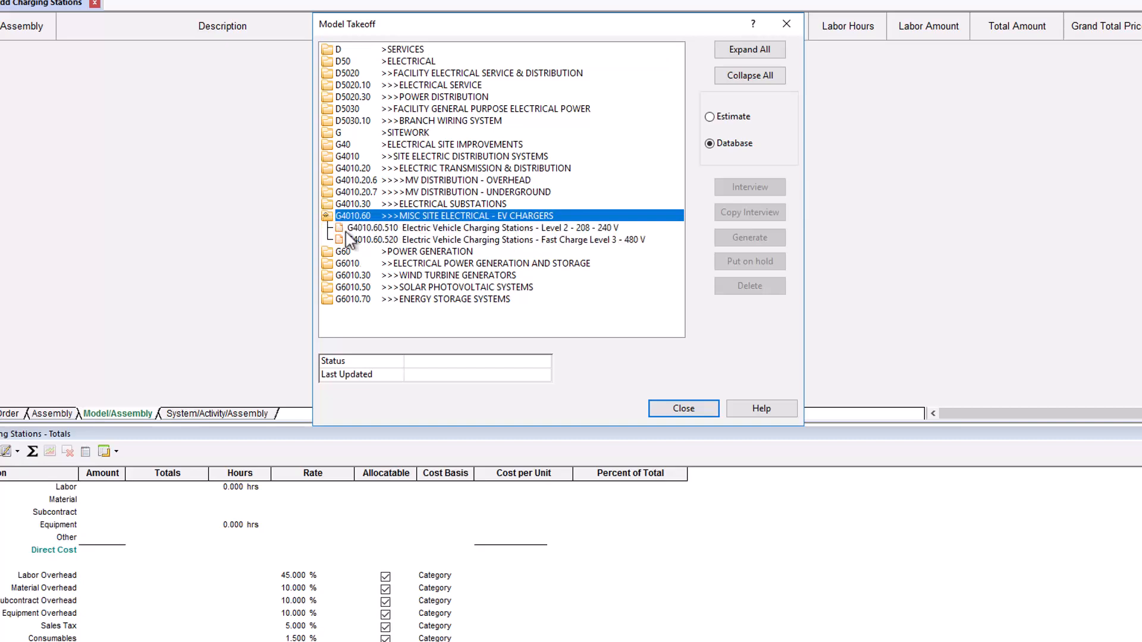
pyautogui.doubleClick(351, 240)
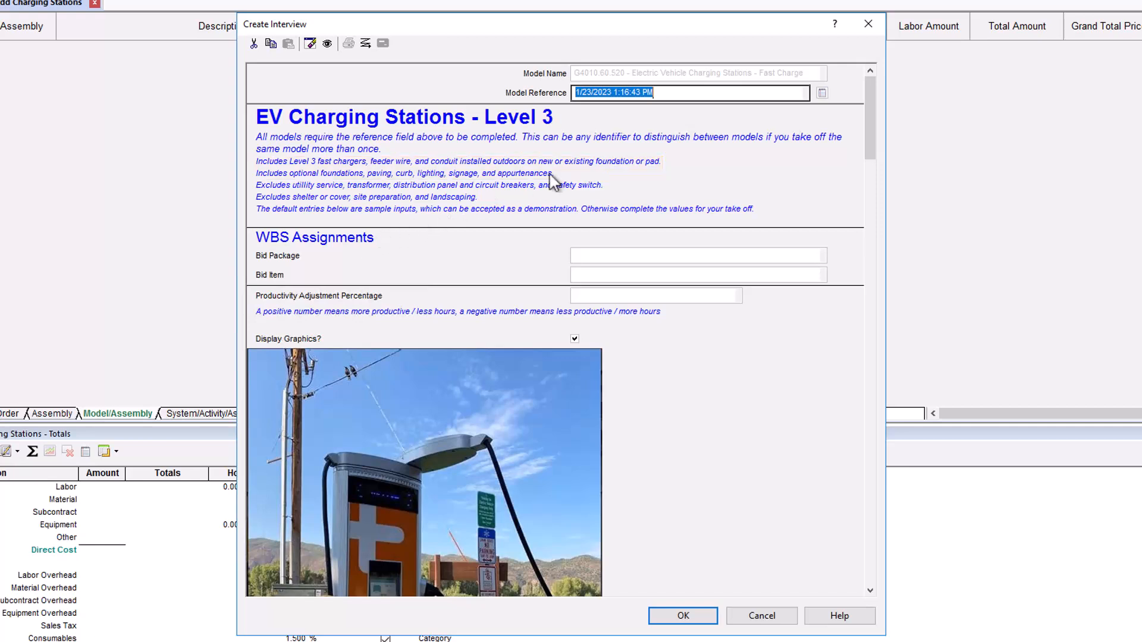
# - Enter "Fordham Service Area" as the model reference and set the productivity adjustment percentage to -25
pyautogui.write('Fordham')
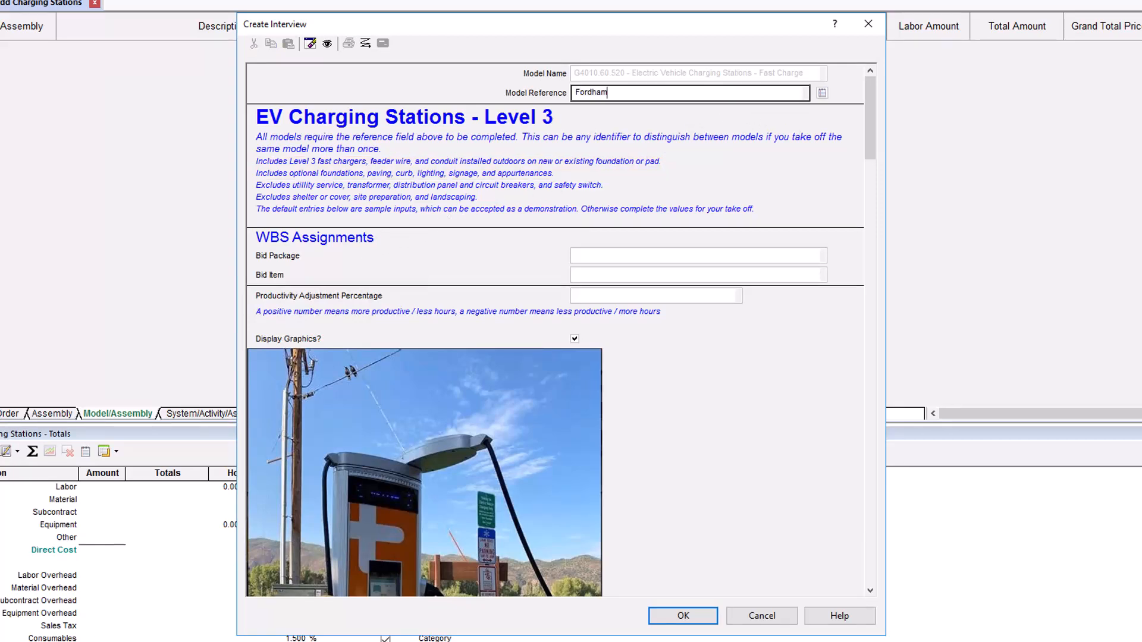
pyautogui.write(' Service Area')
pyautogui.press('Tab')
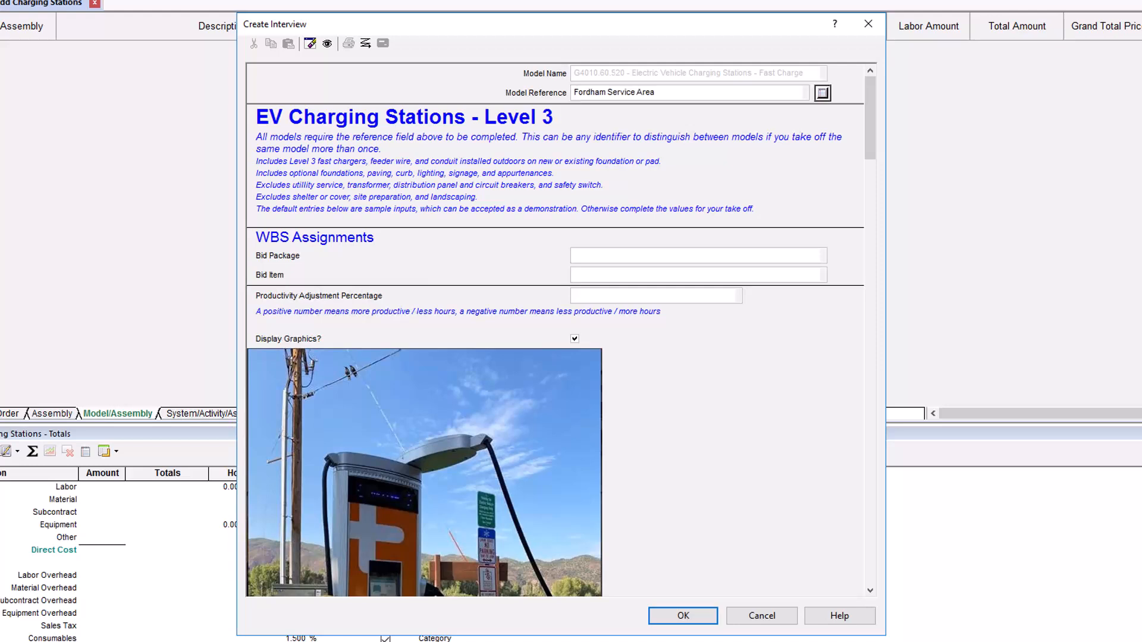
pyautogui.click(738, 303)
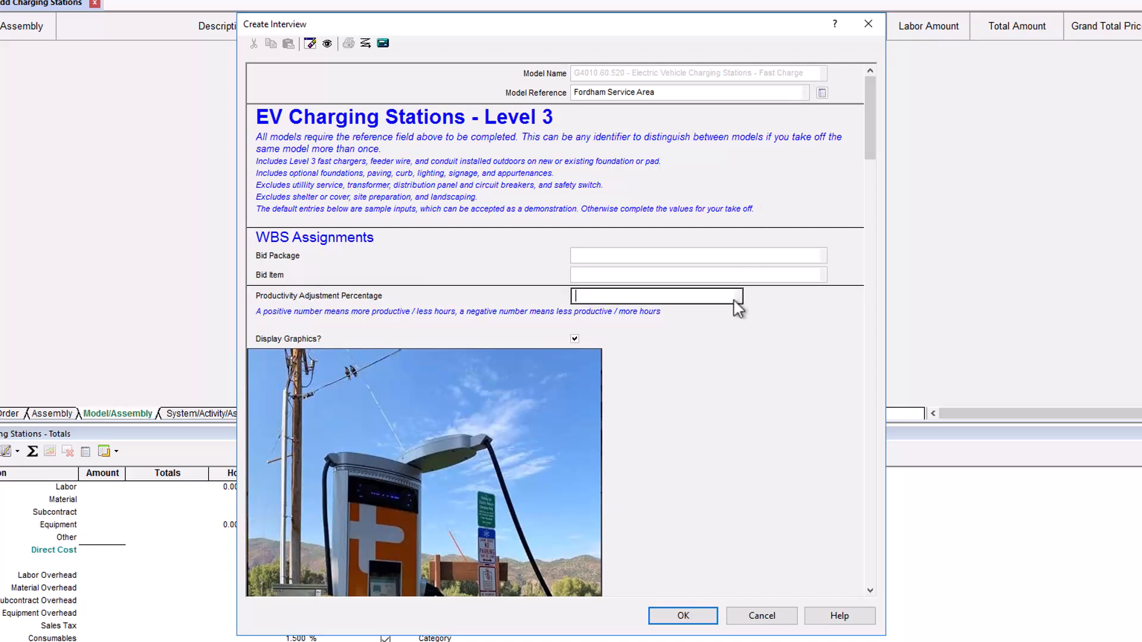
pyautogui.write('-25')
# - Set the number of charging stations to 3 and the vehicles per charging station to 2
pyautogui.scroll(-10, 870, 591)
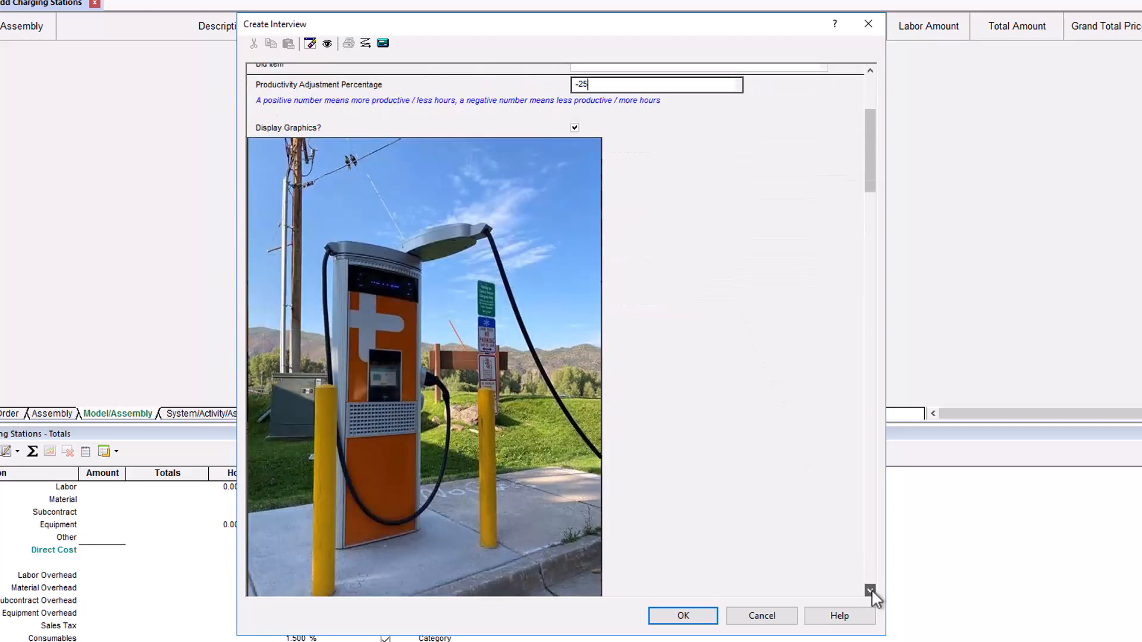
pyautogui.scroll(-4, 871, 591)
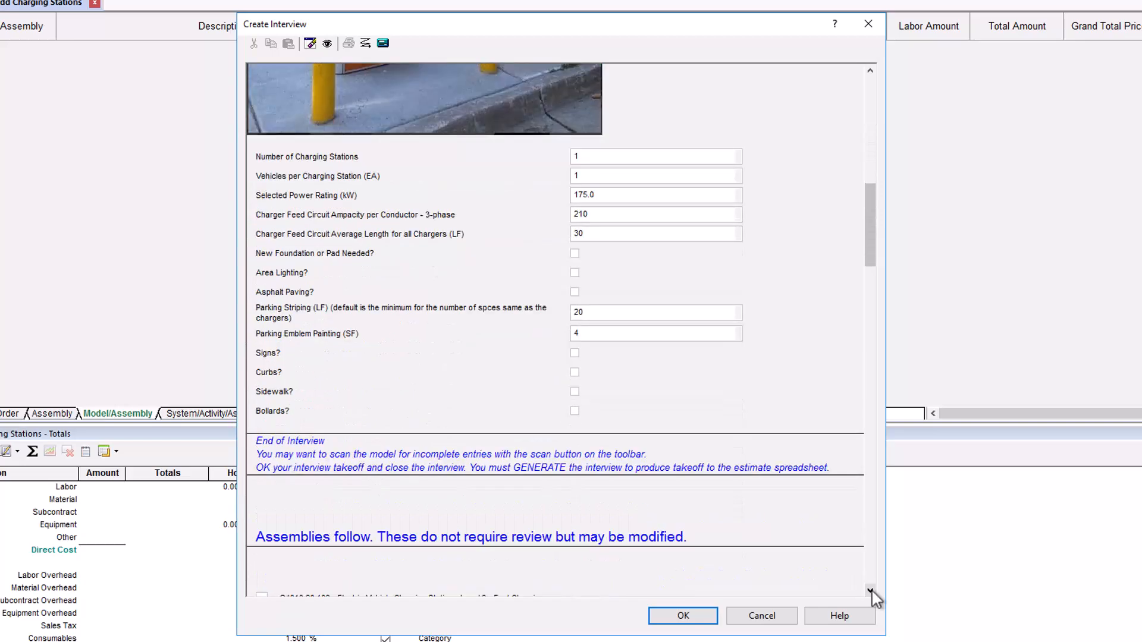
pyautogui.click(667, 161)
pyautogui.write('3')
pyautogui.press('Tab')
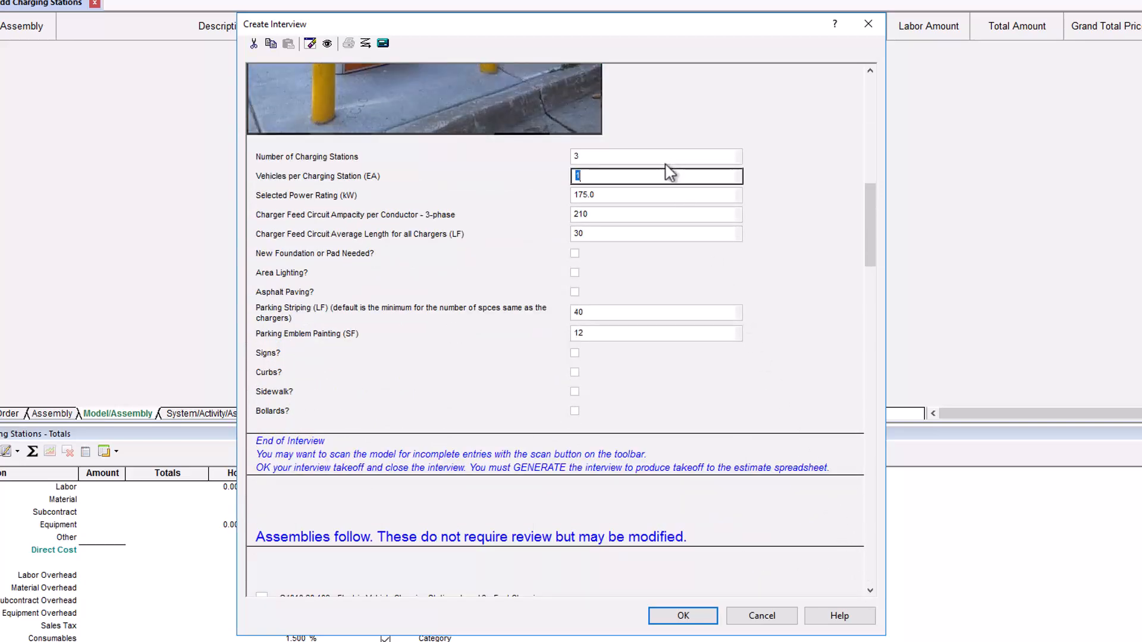
pyautogui.write('2')
pyautogui.press('Tab')
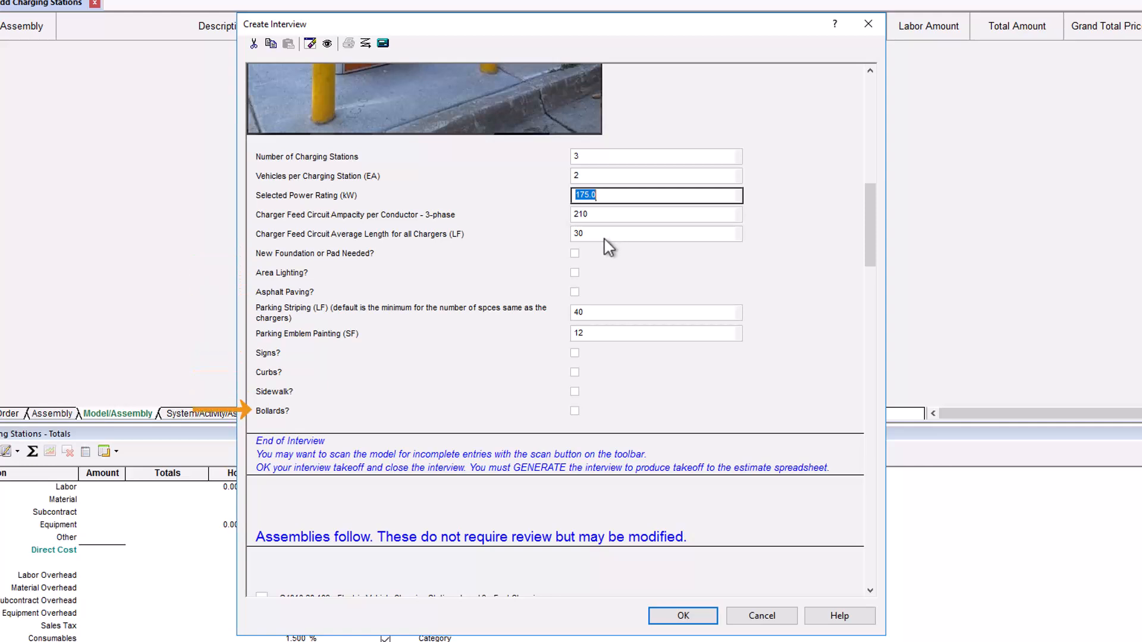
# - Include a new foundation for the chargers, using the Precast Pedestal Base type
pyautogui.click(575, 254)
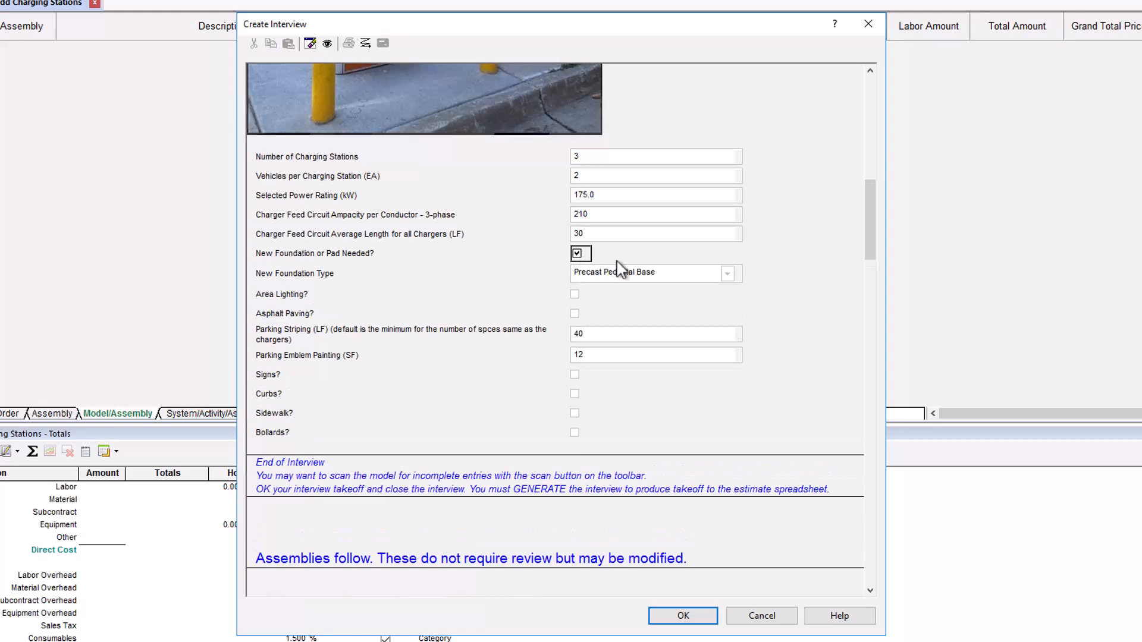
pyautogui.click(731, 280)
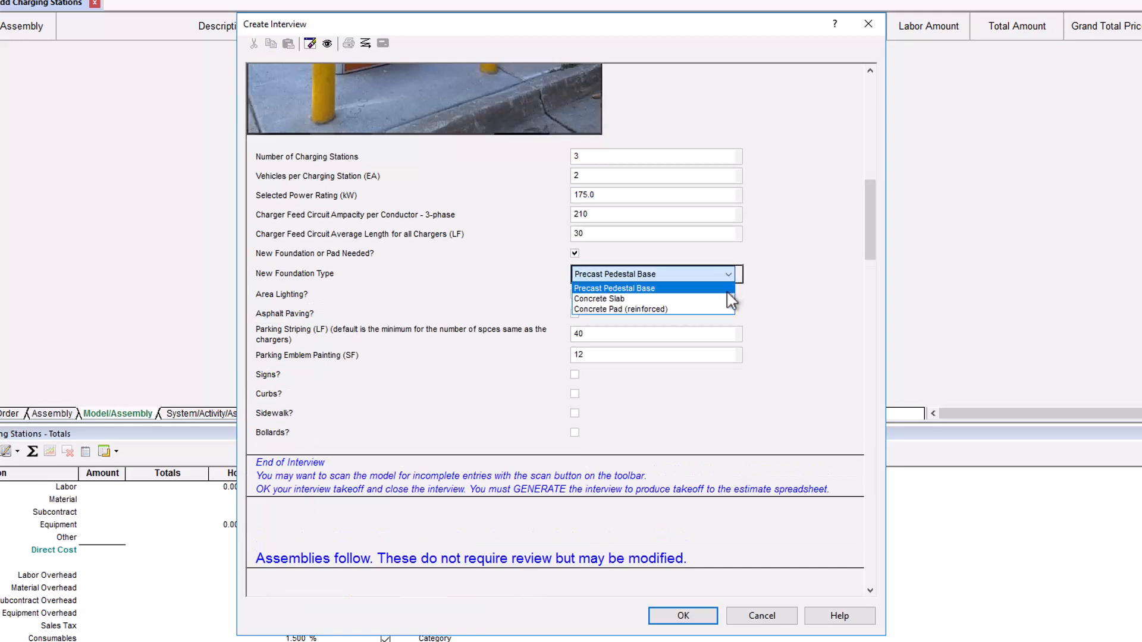
pyautogui.click(726, 292)
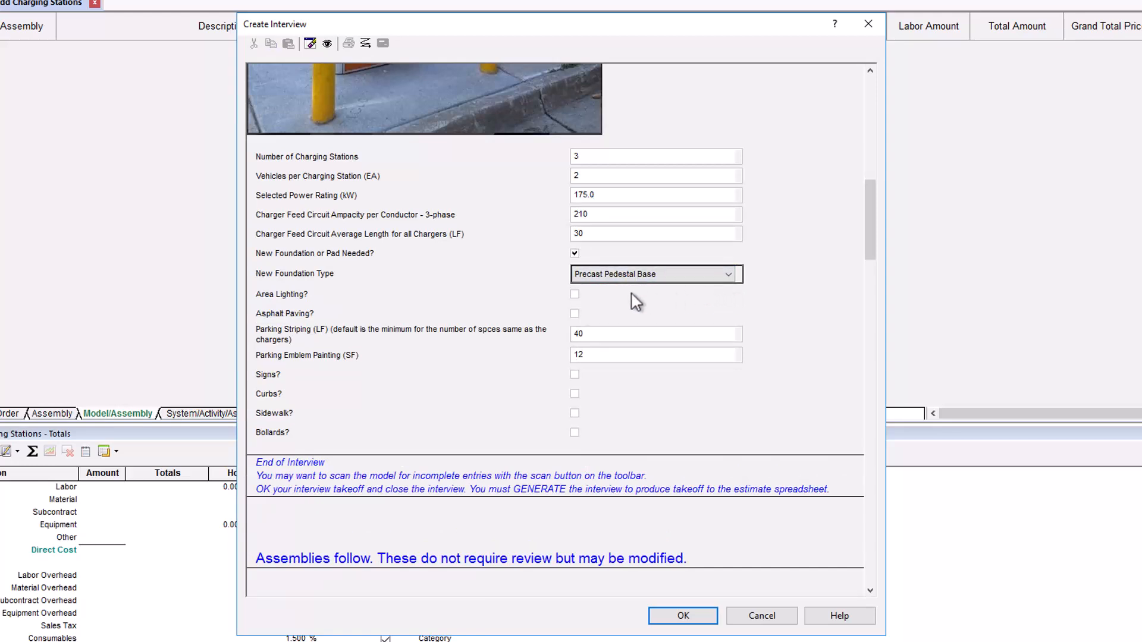
# - Include area lighting with 2 luminaries on pole, and include asphalt paving with its default area
pyautogui.click(575, 295)
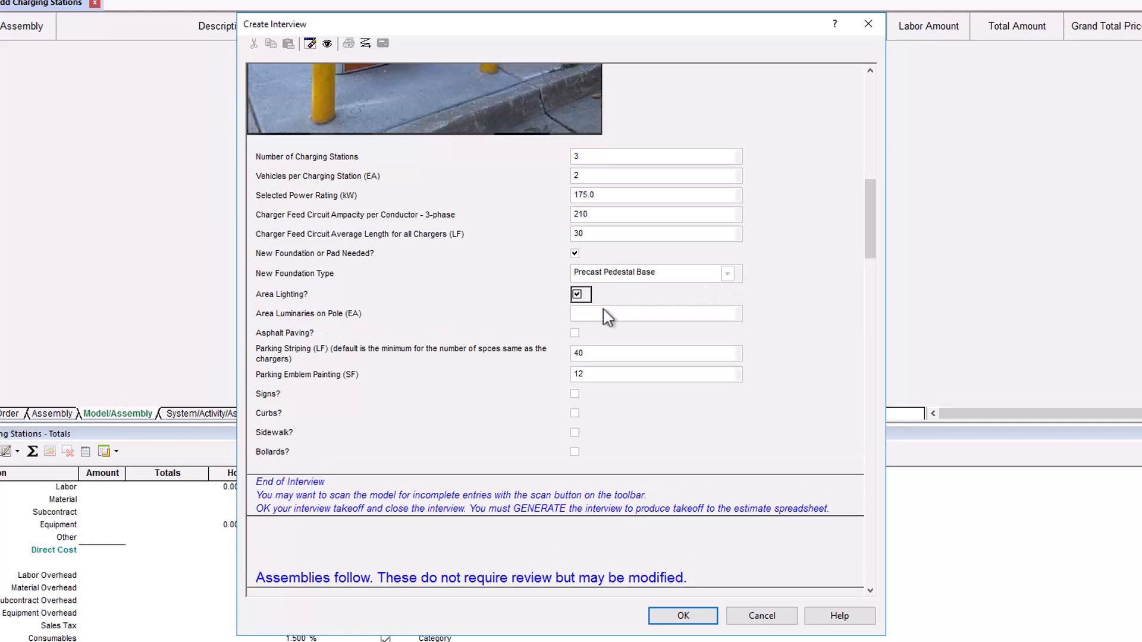
pyautogui.press('Tab')
pyautogui.write('2')
pyautogui.press('Tab')
pyautogui.click(578, 334)
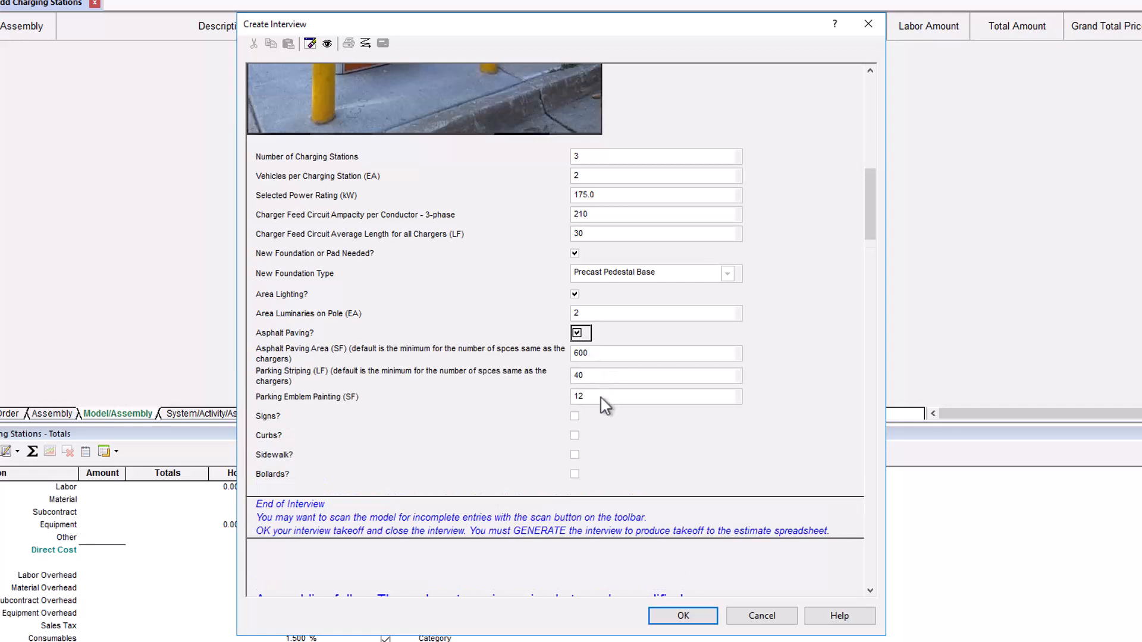
# - Include signage in the interview with 9 signs and 3 sign posts
pyautogui.click(577, 416)
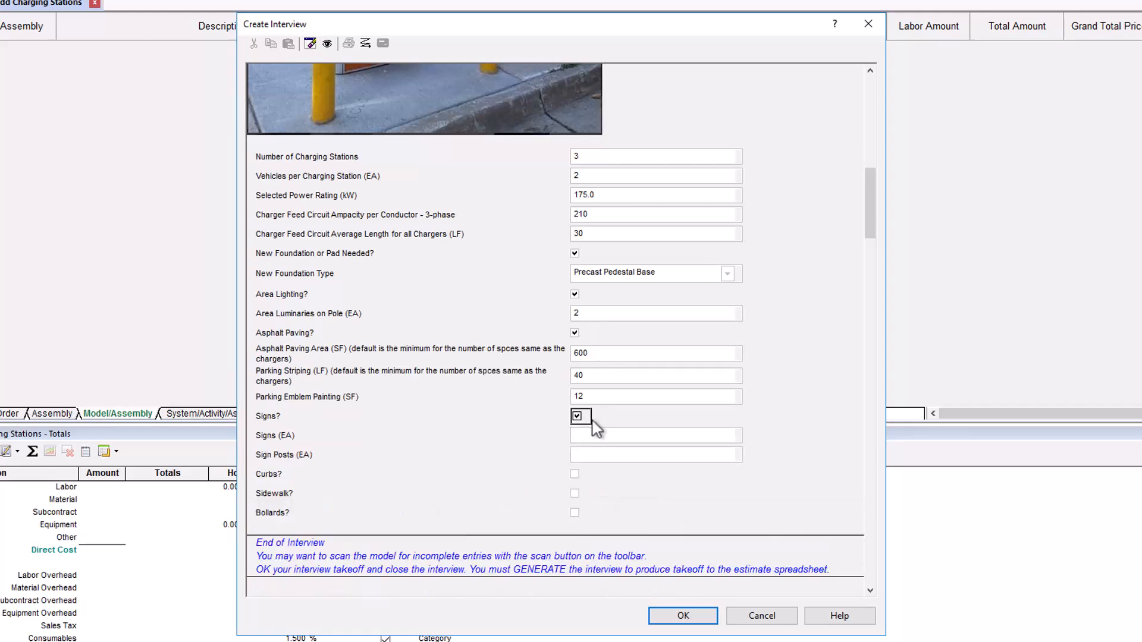
pyautogui.press('Tab')
pyautogui.write('9')
pyautogui.press('Tab')
pyautogui.write('3')
# - Include curbs at the default length, with Cast-in-place Concrete Curb as the curb type
pyautogui.click(575, 474)
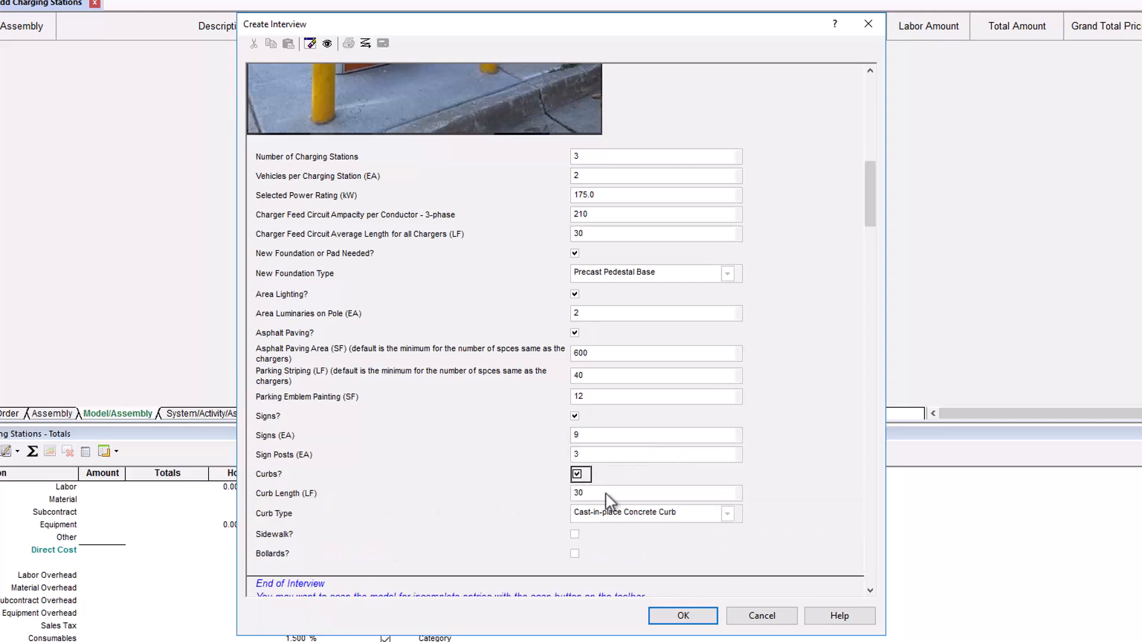
pyautogui.click(726, 515)
pyautogui.click(717, 530)
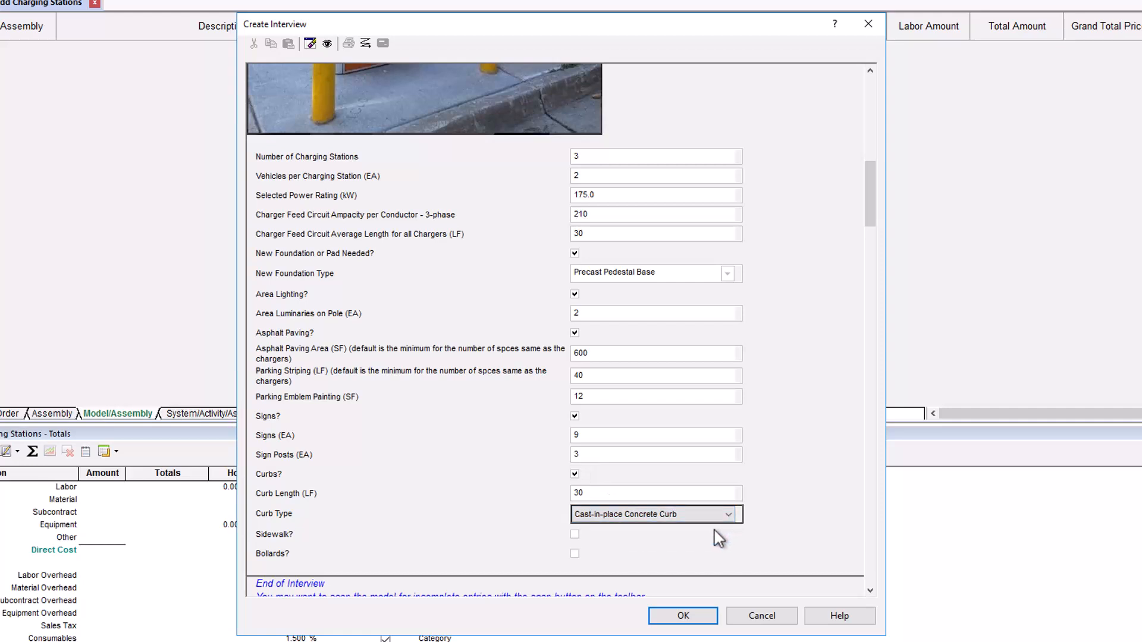
# - Include a sidewalk in the interview and set its area to 120 SF
pyautogui.click(577, 535)
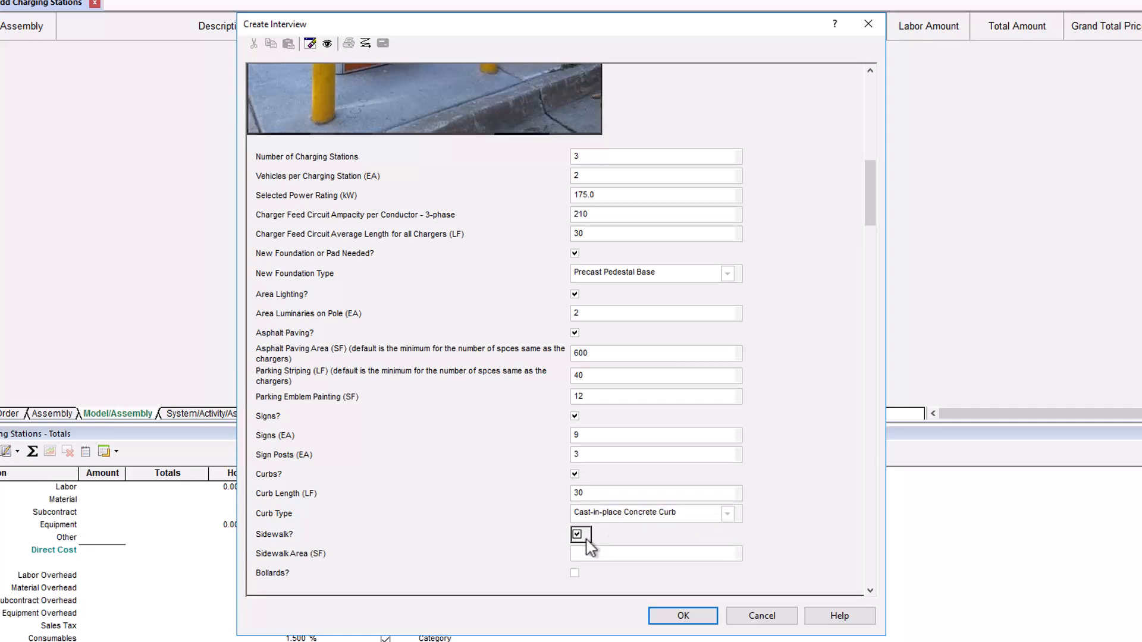
pyautogui.click(661, 556)
pyautogui.write('120')
pyautogui.press('Tab')
# - Include 6 bollards, and accept and close the completed interview
pyautogui.click(577, 573)
pyautogui.click(591, 594)
pyautogui.write('6')
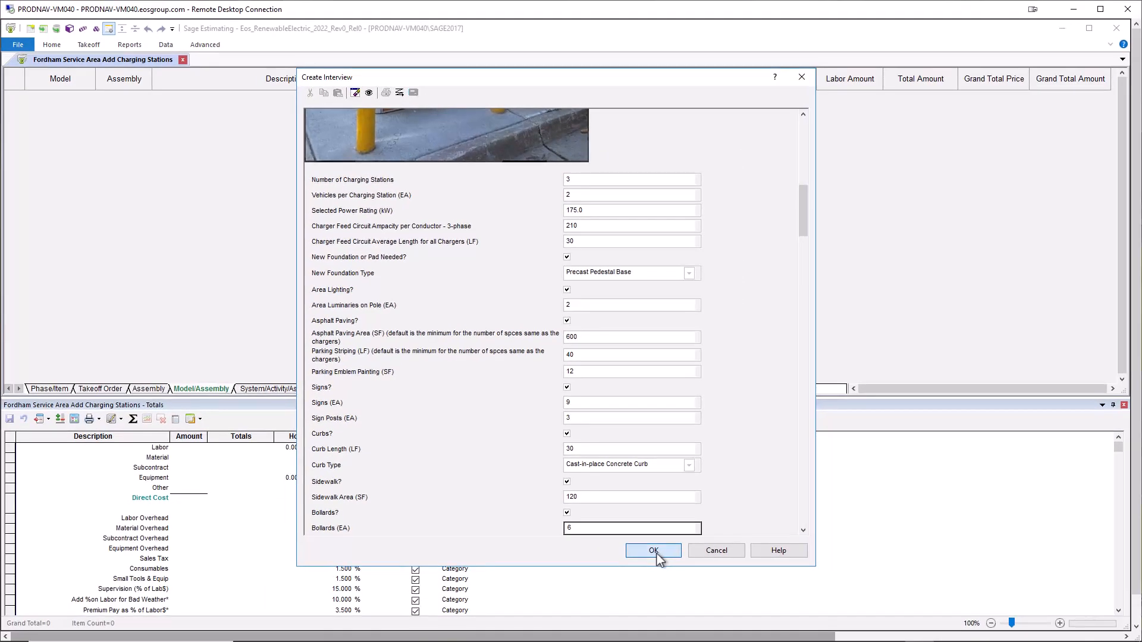
pyautogui.click(654, 551)
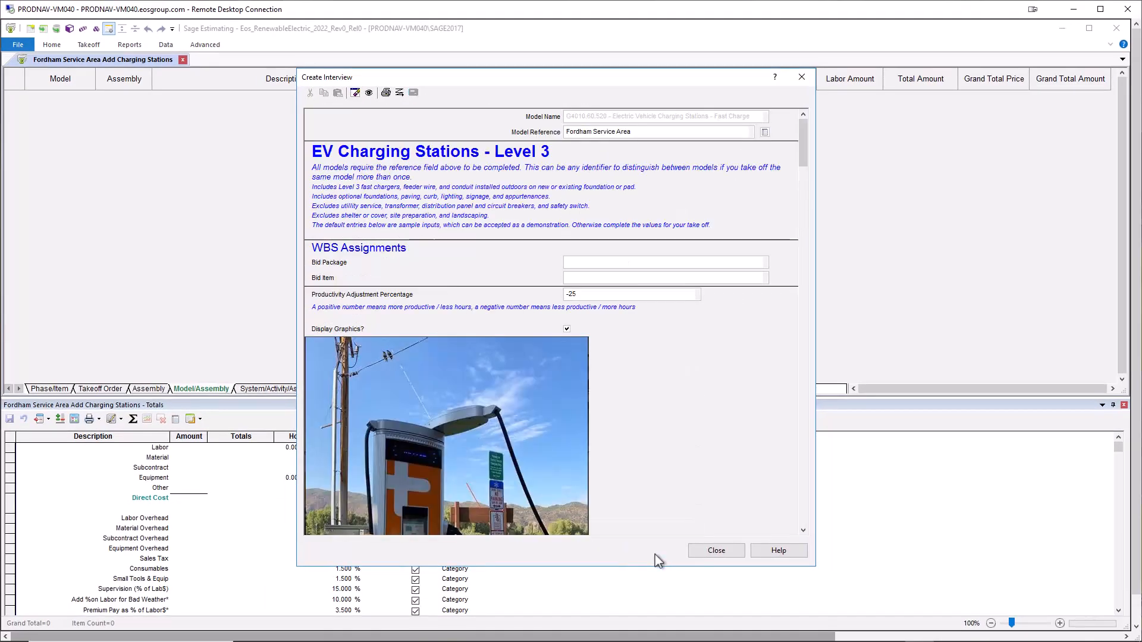
pyautogui.click(709, 550)
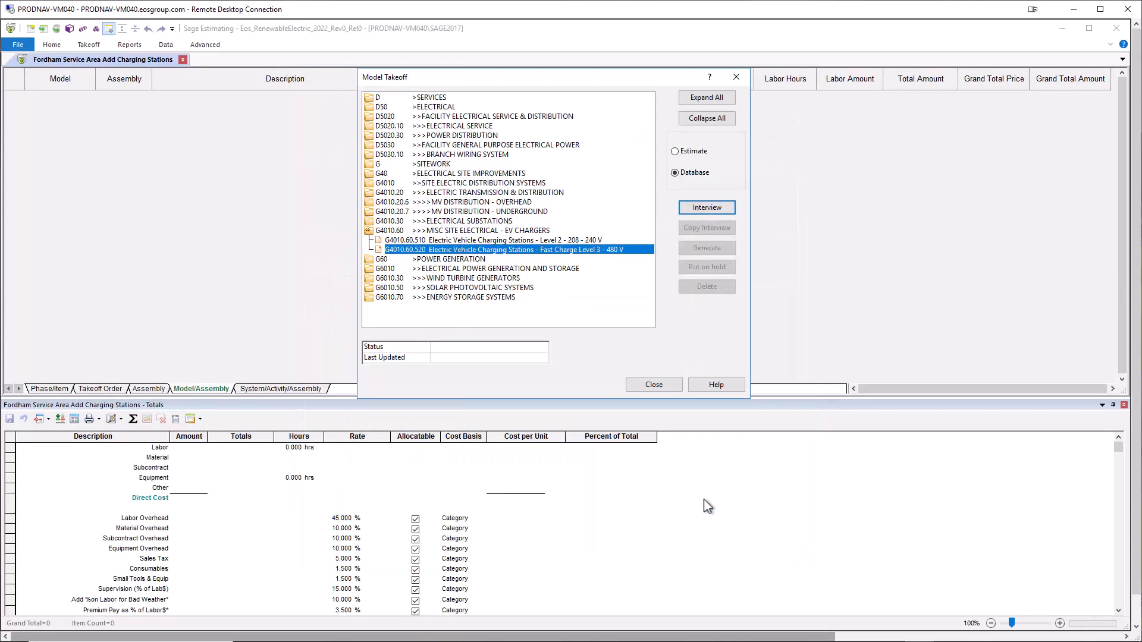
# - Generate the Fordham Service Area model into the estimate spreadsheet and close the model takeoff
pyautogui.click(676, 152)
pyautogui.click(707, 249)
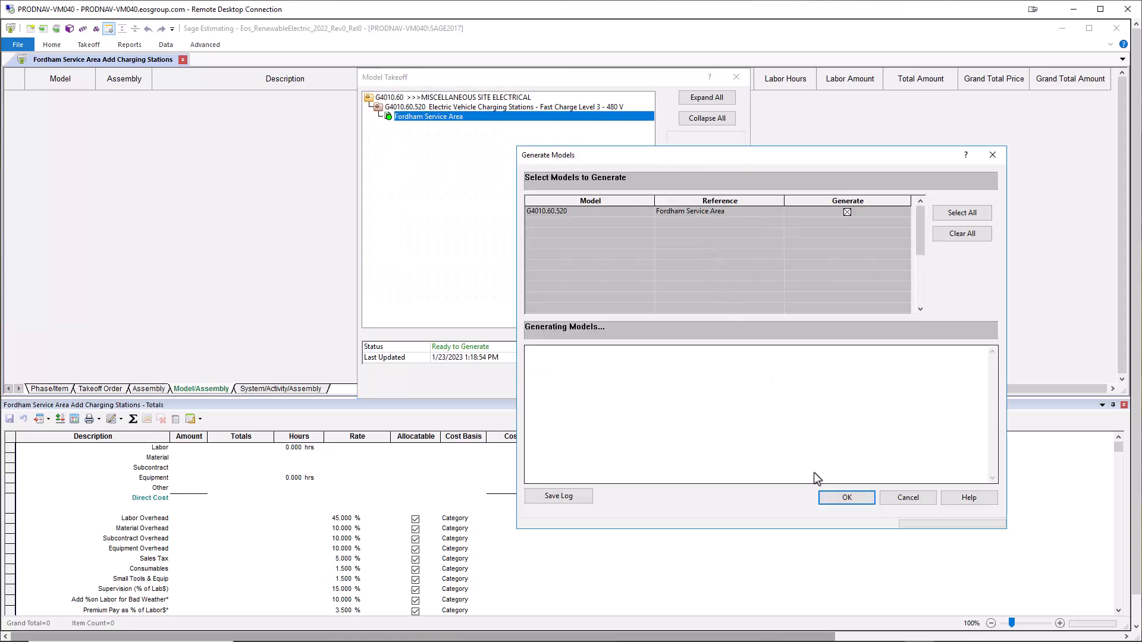
pyautogui.click(830, 501)
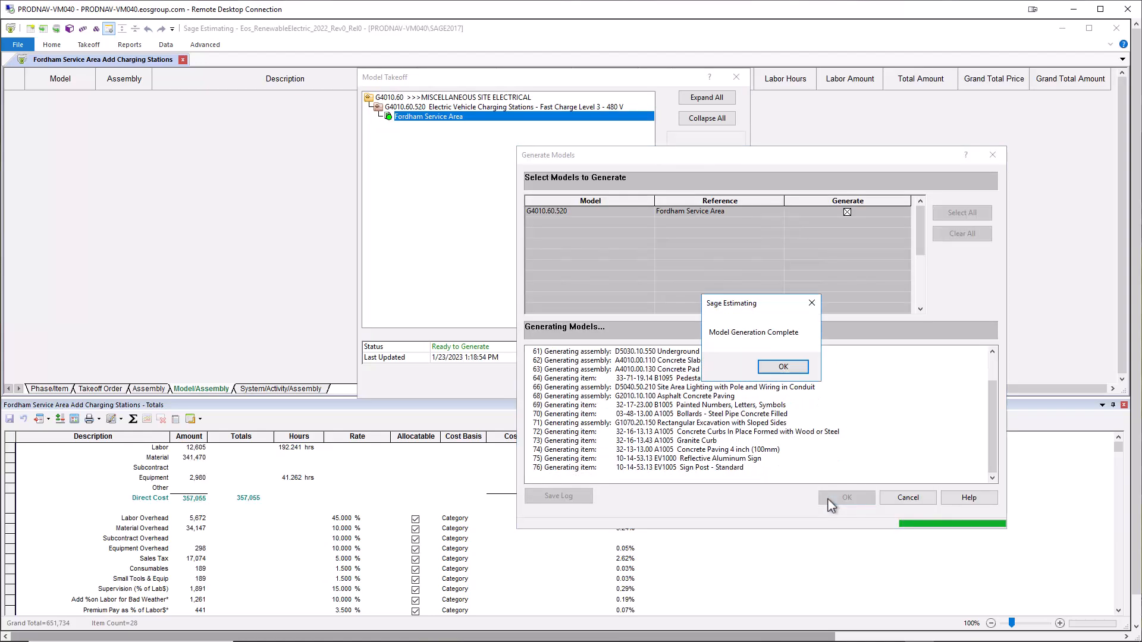
pyautogui.click(784, 368)
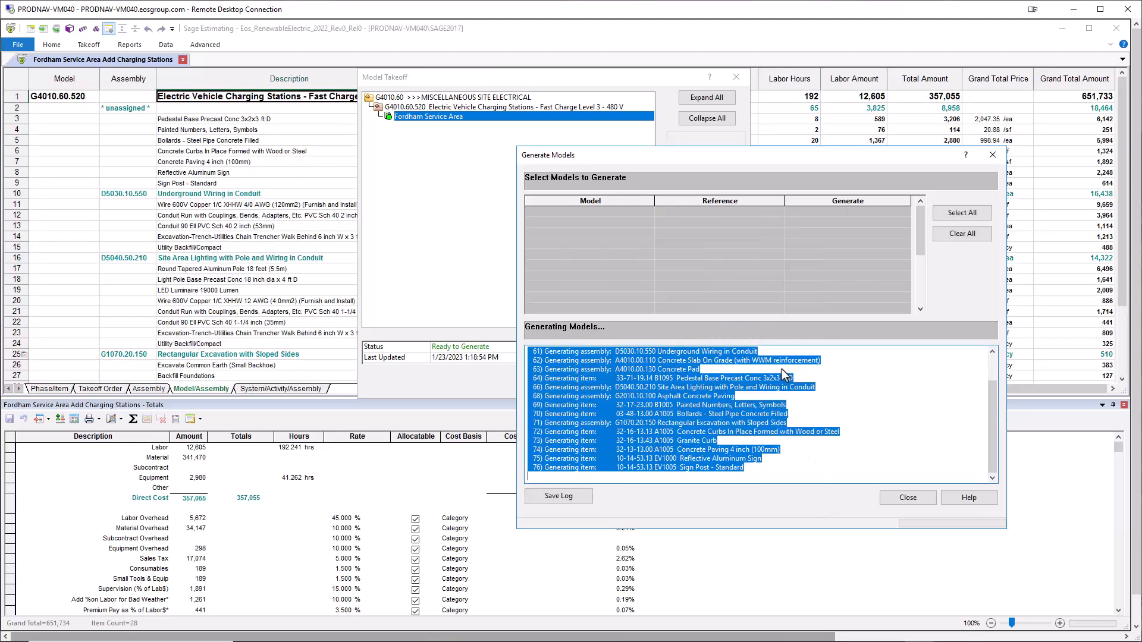
pyautogui.click(900, 498)
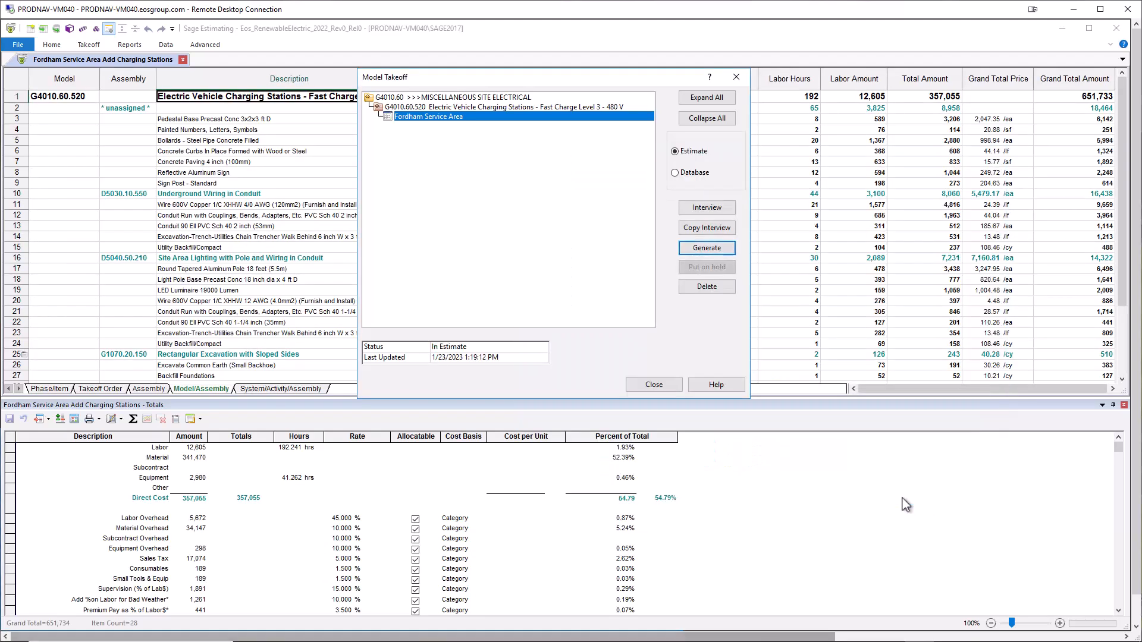
pyautogui.click(675, 388)
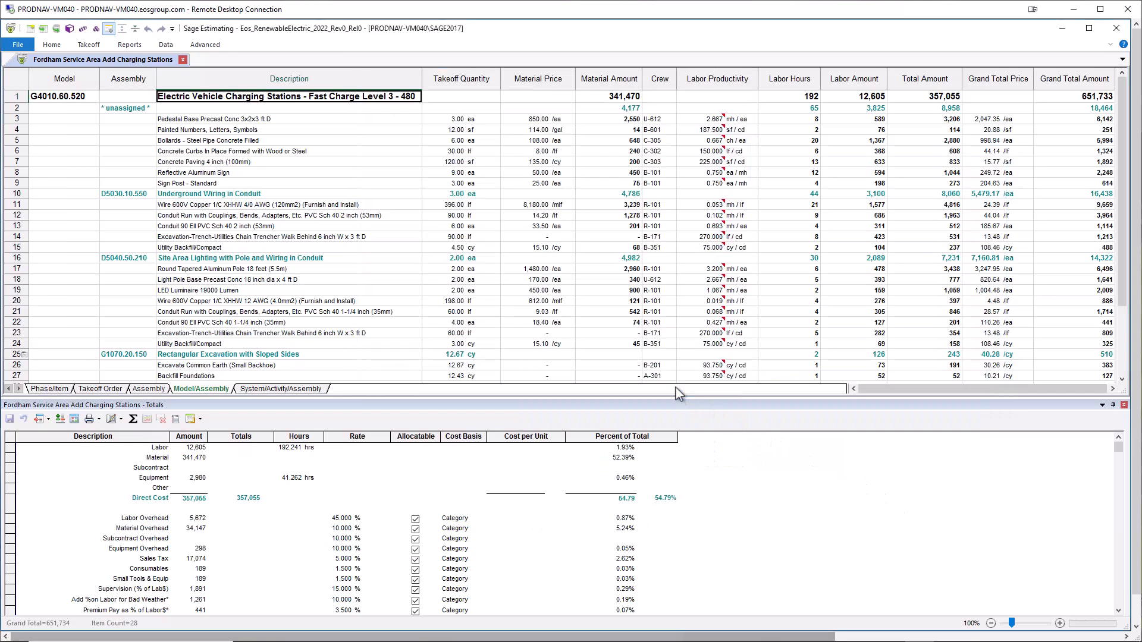